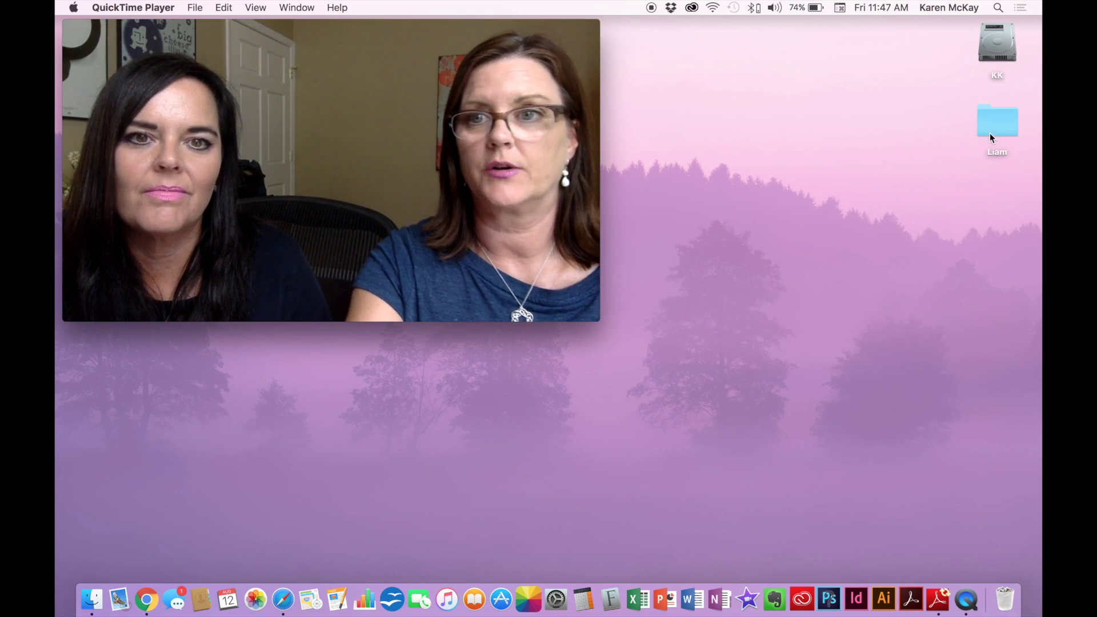
Open Notification Center's Today view and look through its calendar, stocks and weather widgets.
click(1027, 5)
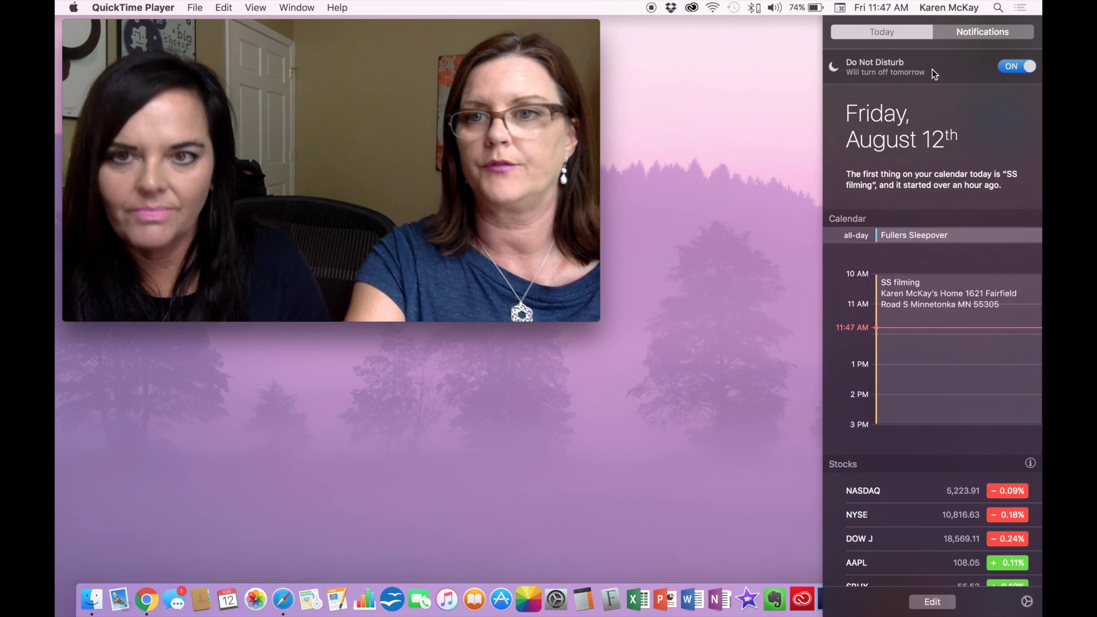
scroll(955, 173, down, 2)
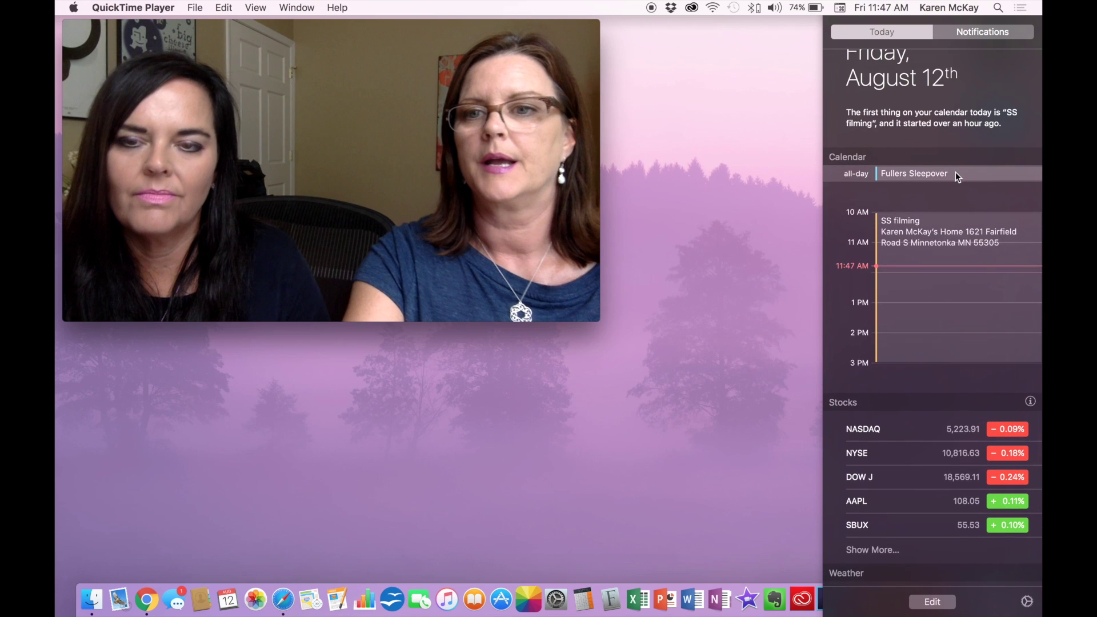
scroll(956, 173, down, 3)
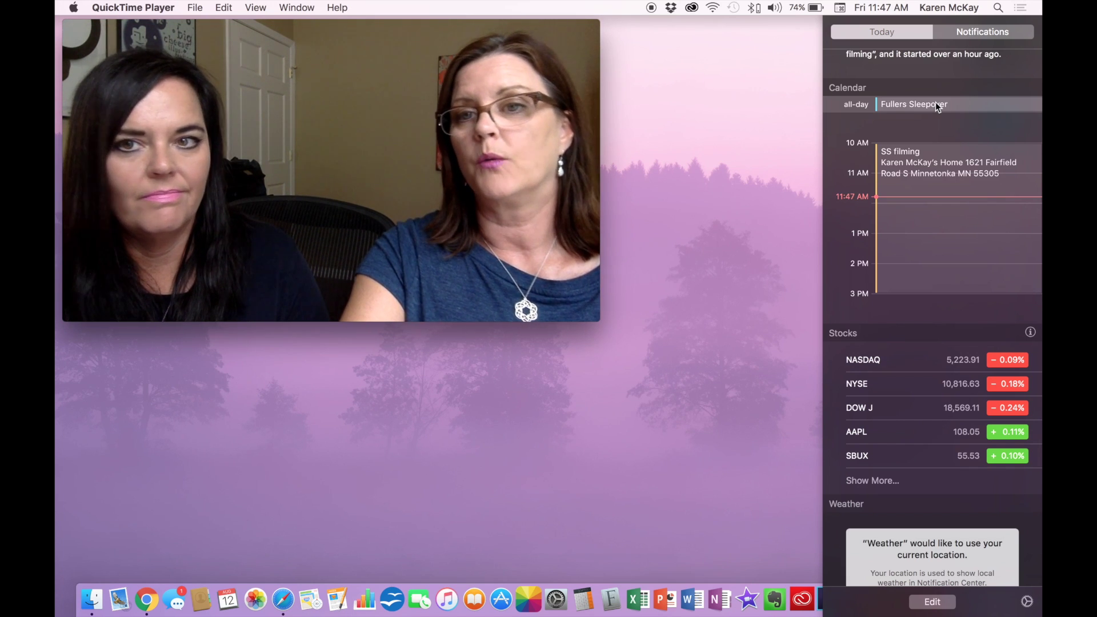
scroll(935, 102, up, 5)
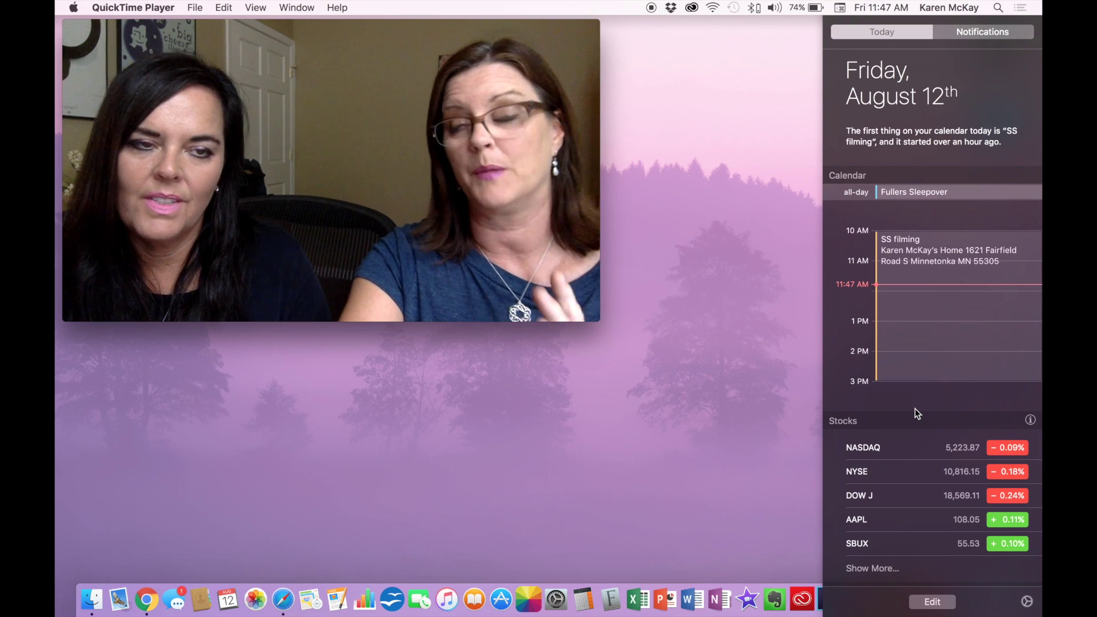
Put the Today view into edit mode and remove the Reminders widget.
click(930, 603)
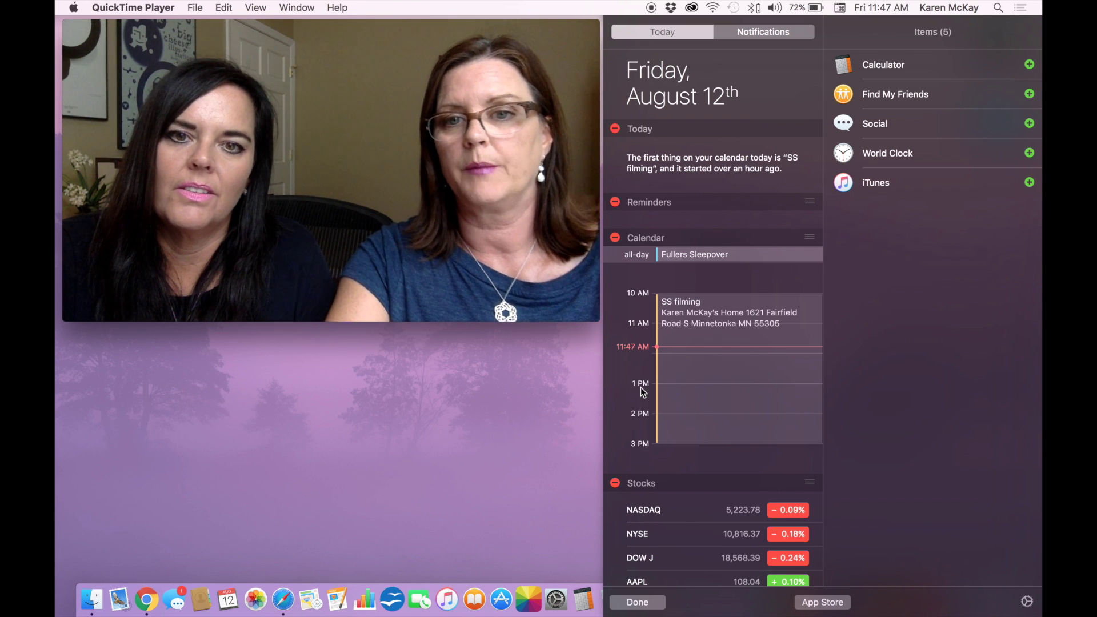
click(615, 202)
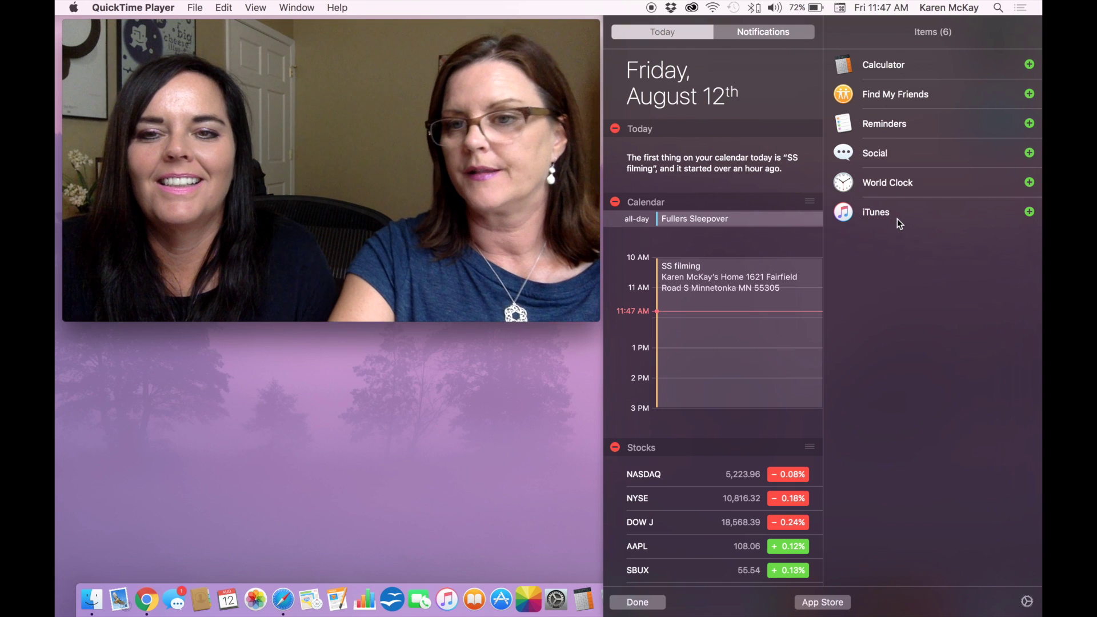
click(653, 198)
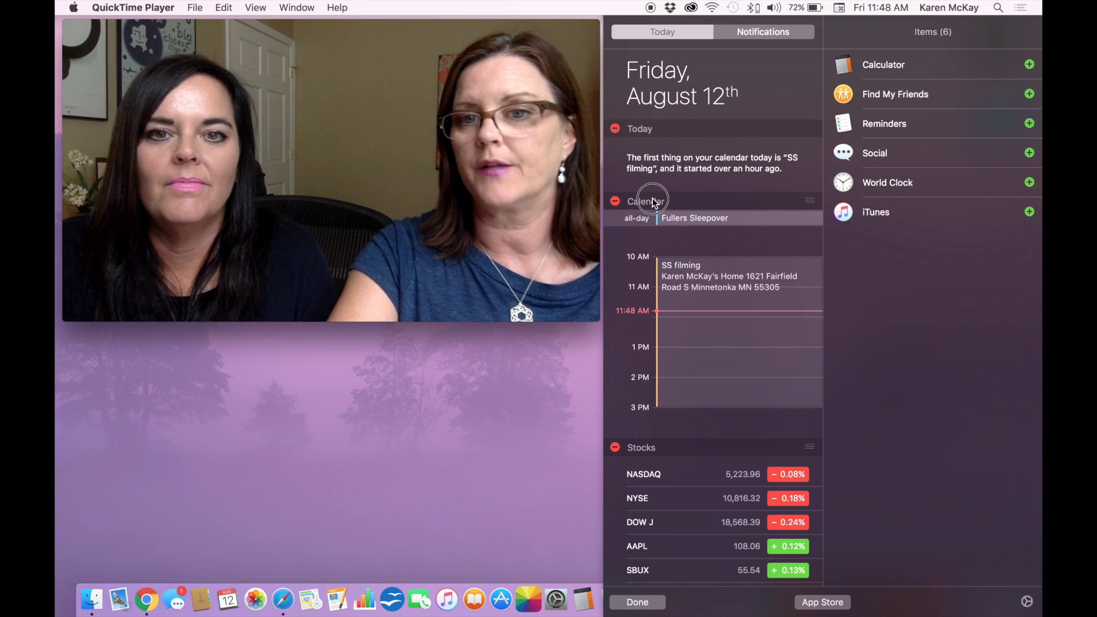
Move Stocks above Calendar and add World Clock and iTunes widgets between them.
drag(652, 197, 631, 441)
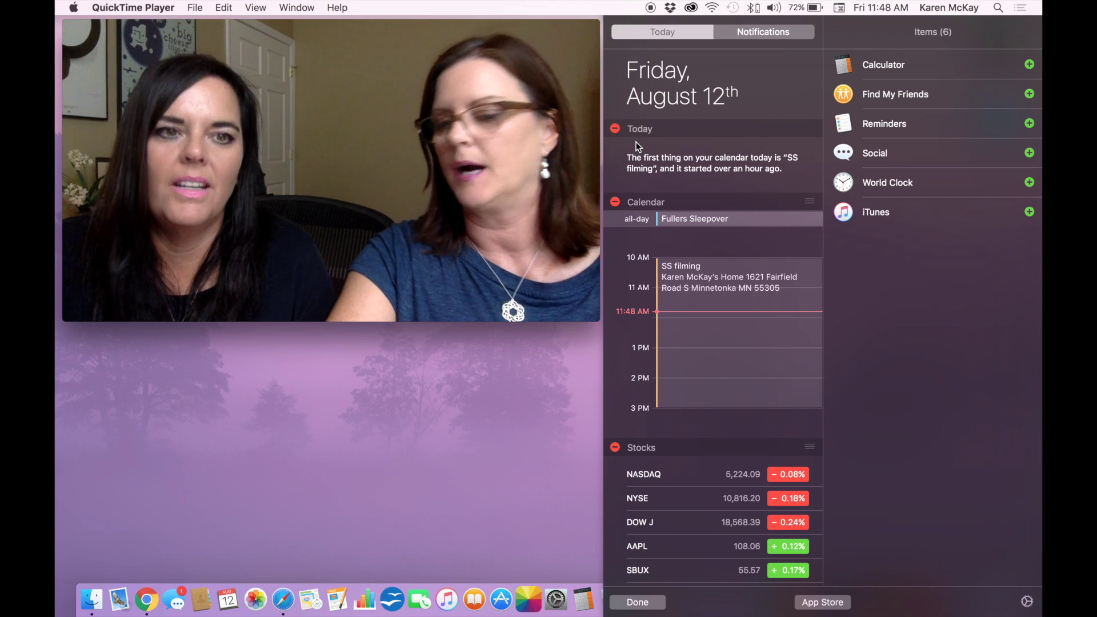
drag(641, 448, 632, 193)
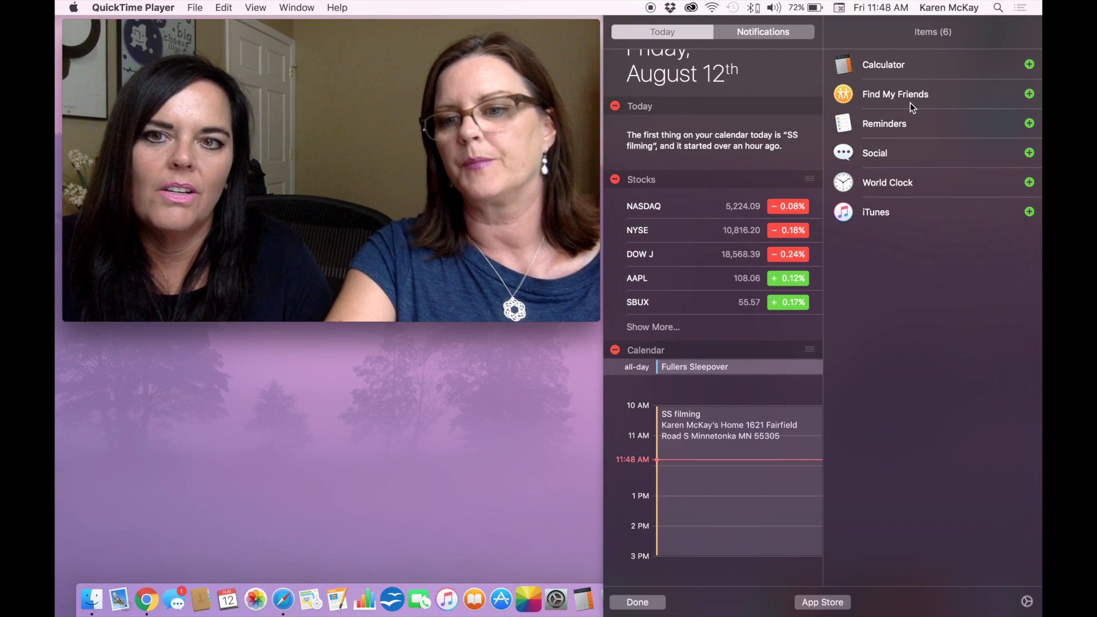
drag(891, 181, 634, 362)
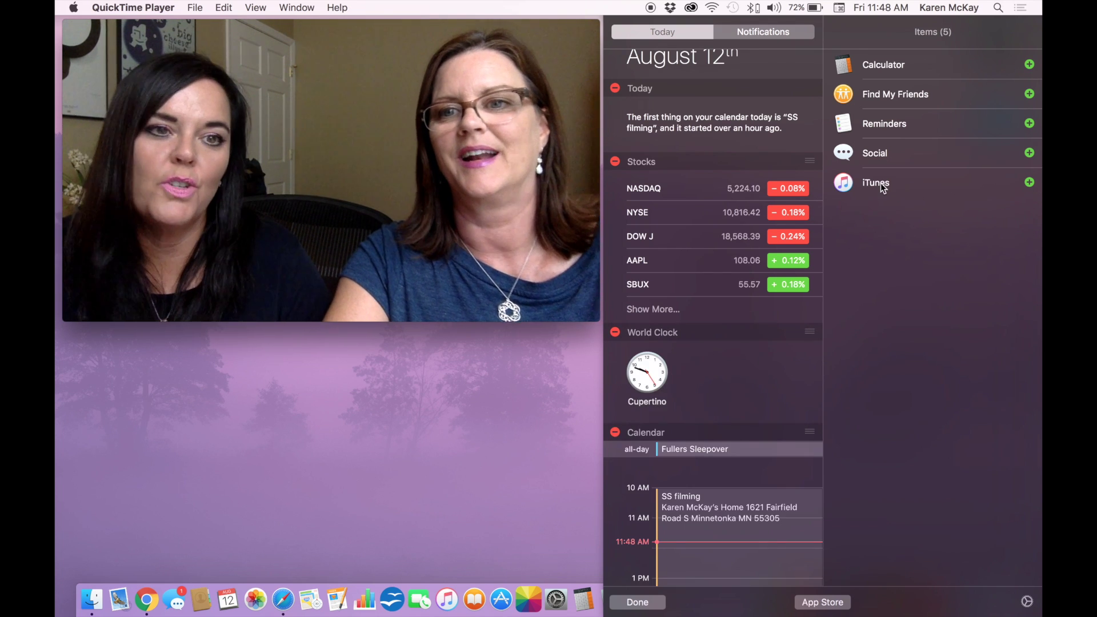
drag(880, 183, 643, 333)
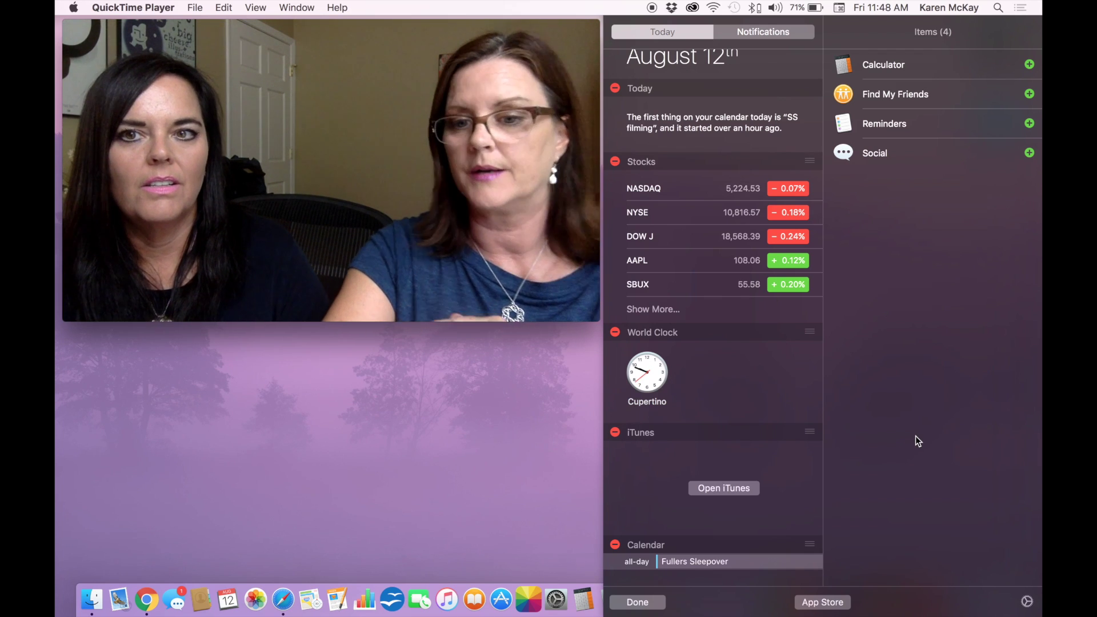
Finish editing the Today widgets.
click(637, 602)
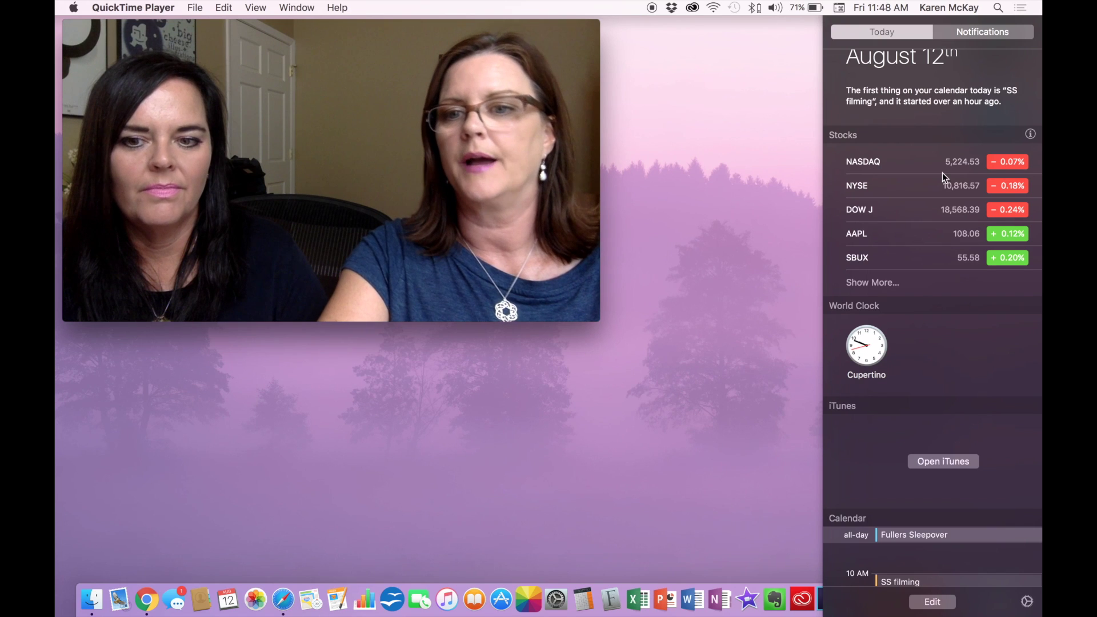
scroll(931, 138, up, 5)
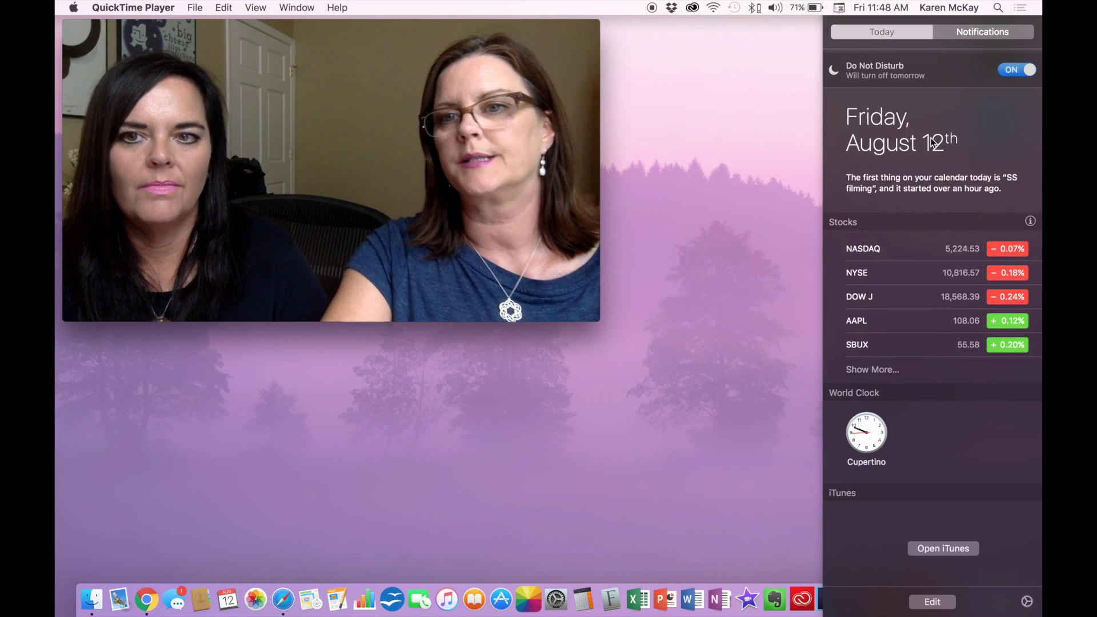
scroll(930, 138, up, 2)
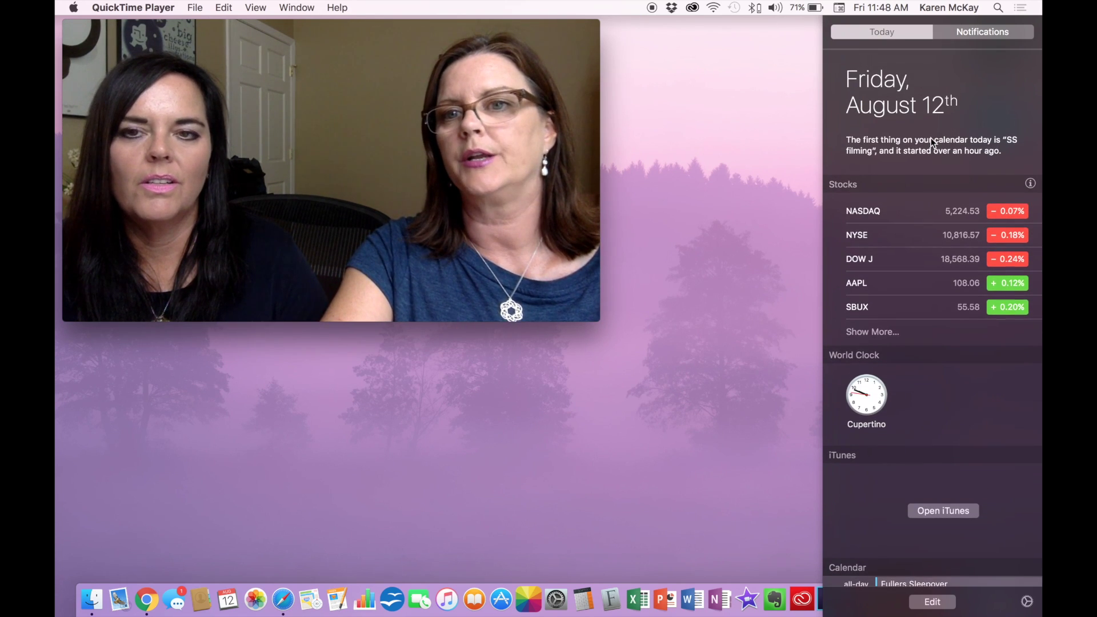
On the Notifications tab, set Do Not Disturb to ON.
click(988, 33)
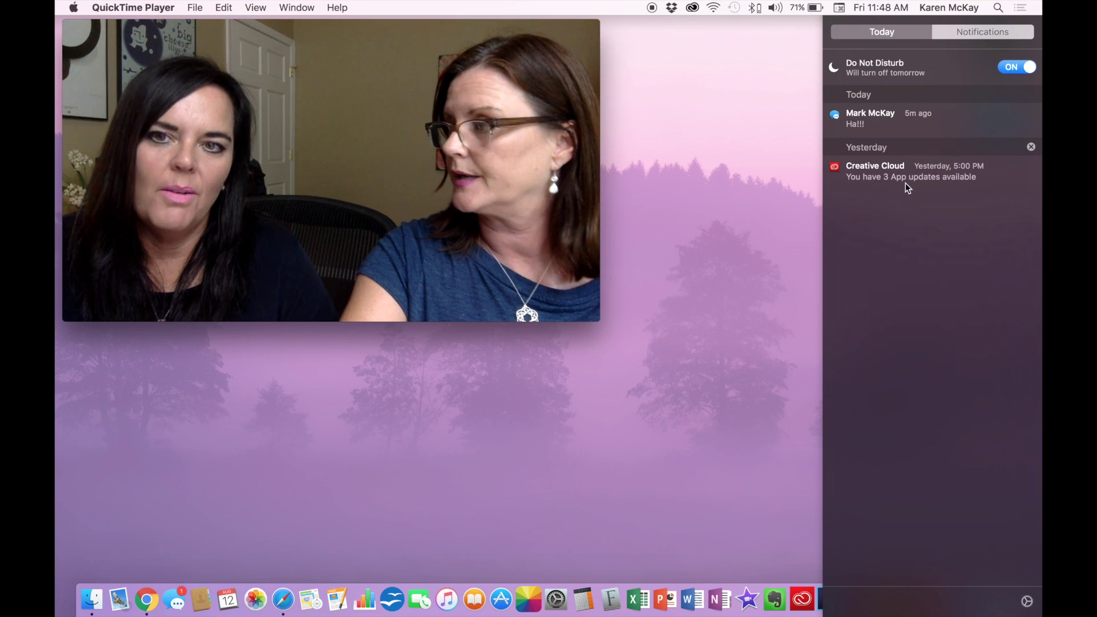
click(1019, 73)
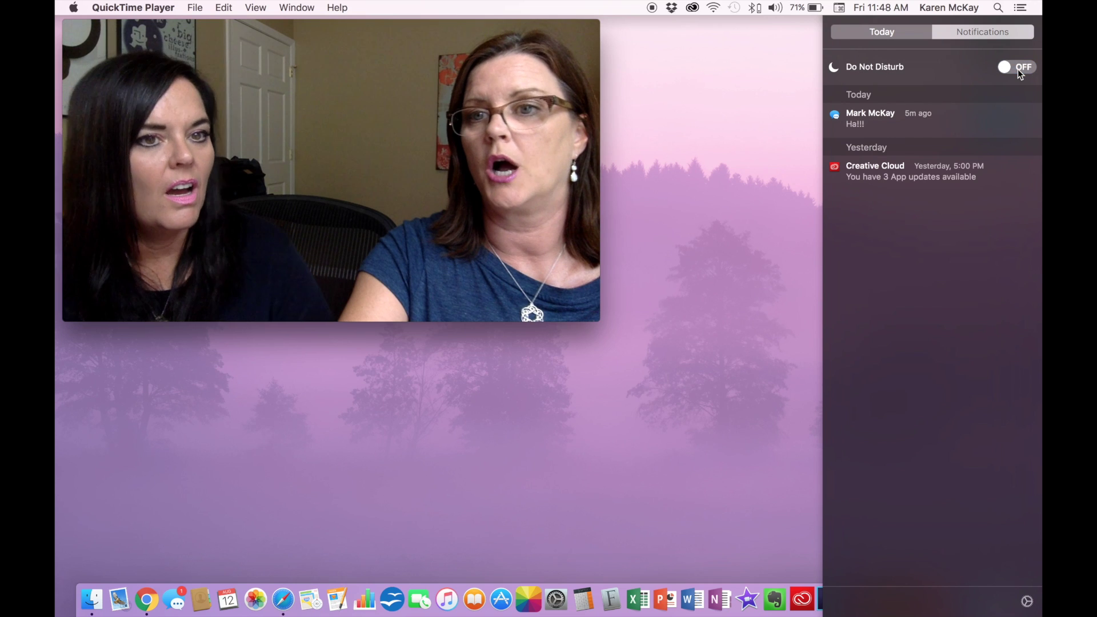
click(1019, 73)
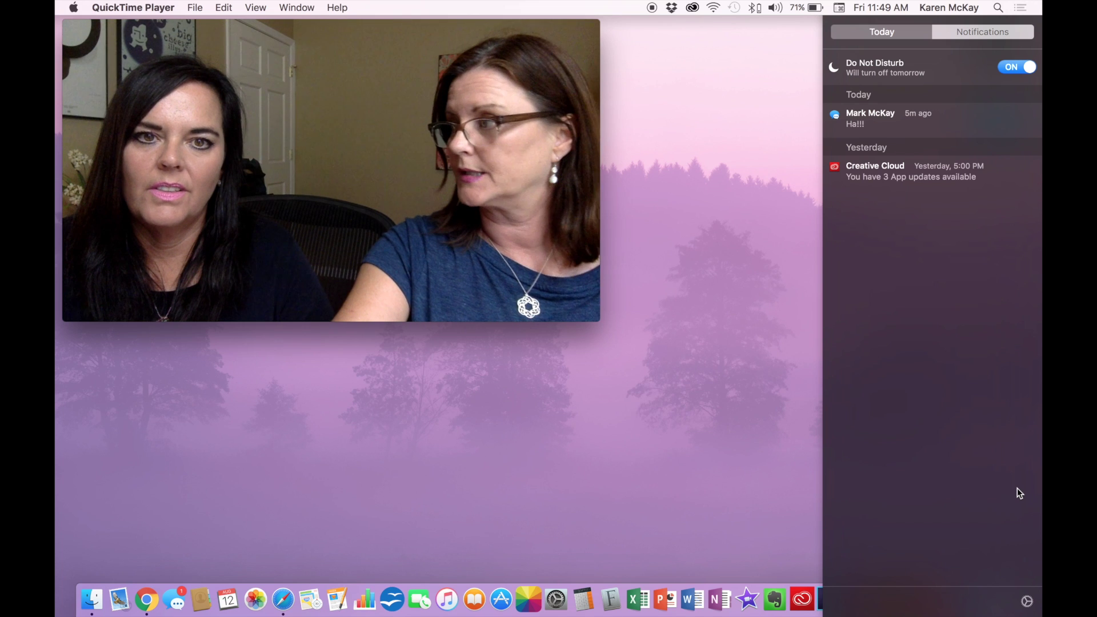
Open Notifications preferences from Notification Center and select Mail in the app list.
click(1027, 602)
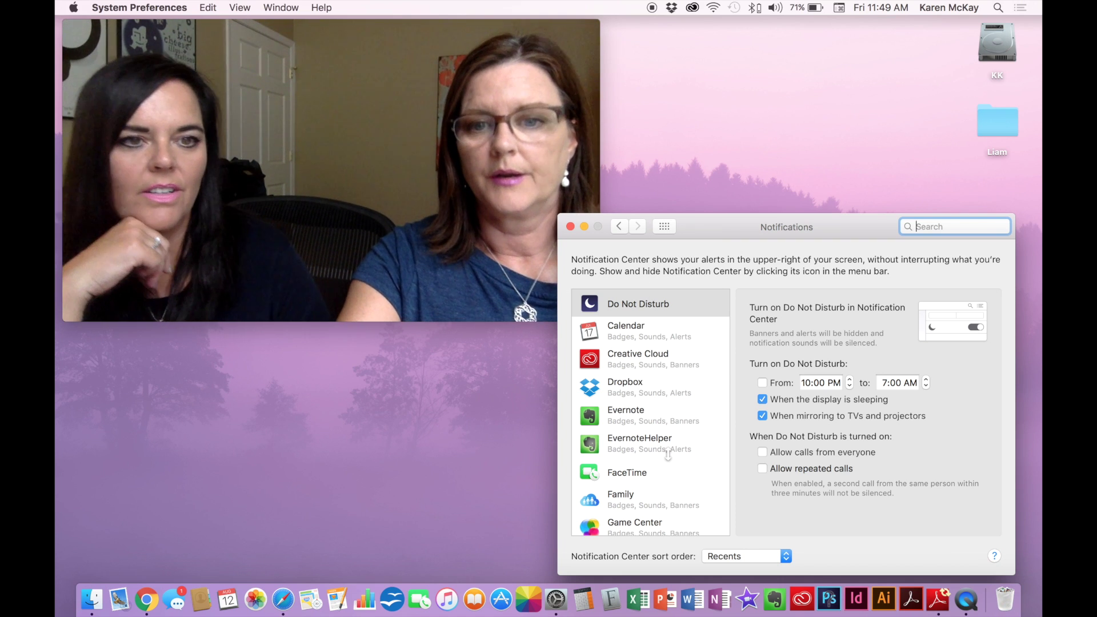
scroll(669, 451, down, 3)
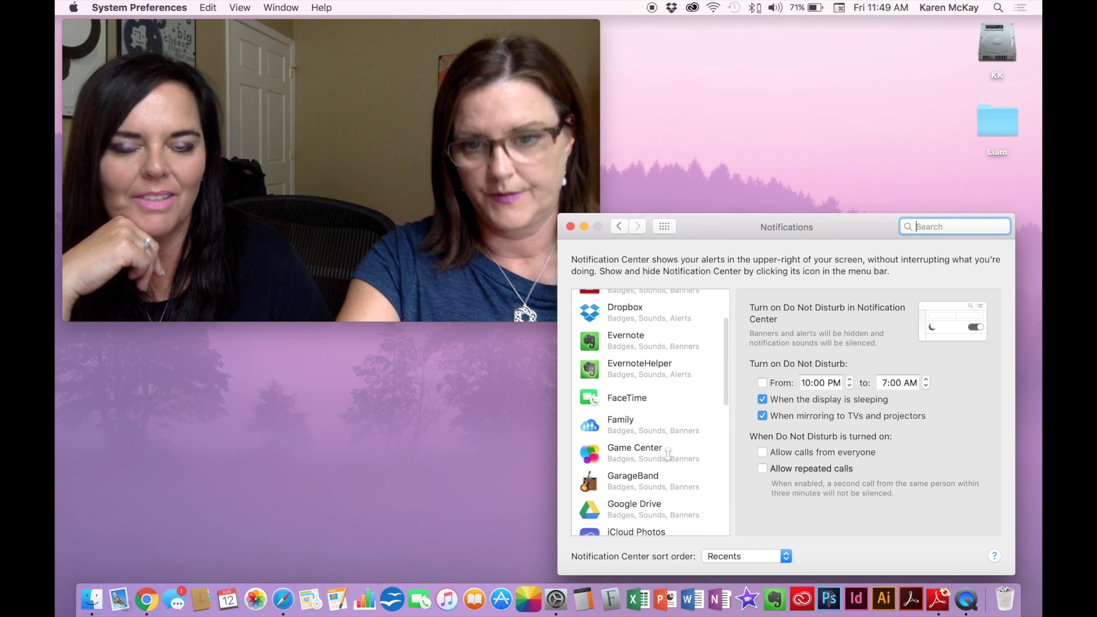
scroll(668, 454, down, 4)
scroll(667, 454, down, 5)
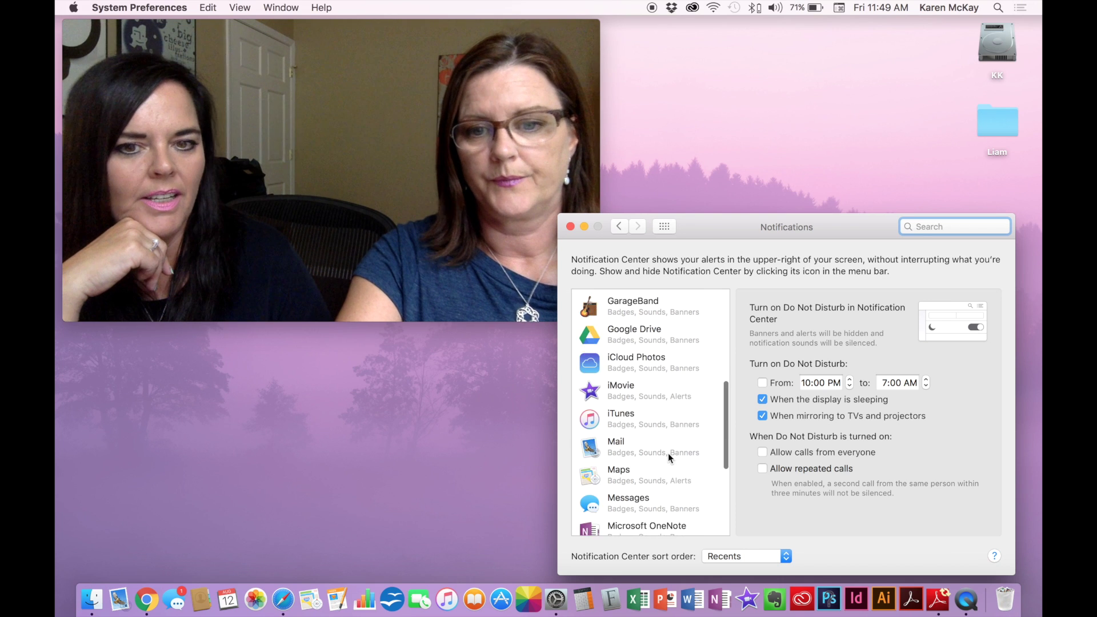
scroll(667, 453, down, 3)
scroll(667, 453, up, 4)
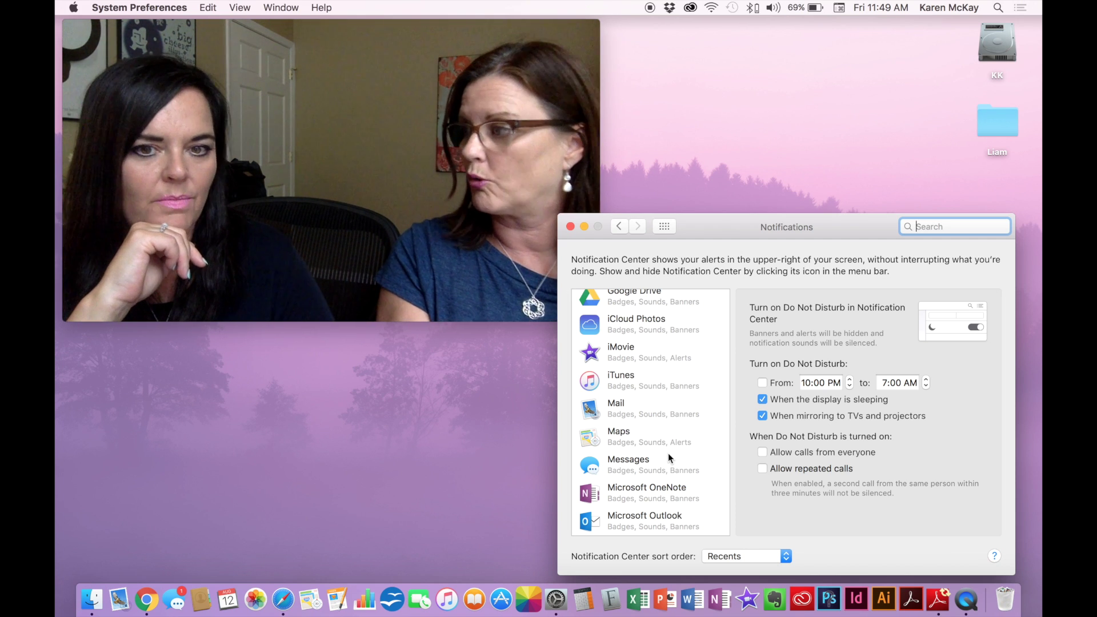
scroll(660, 381, up, 4)
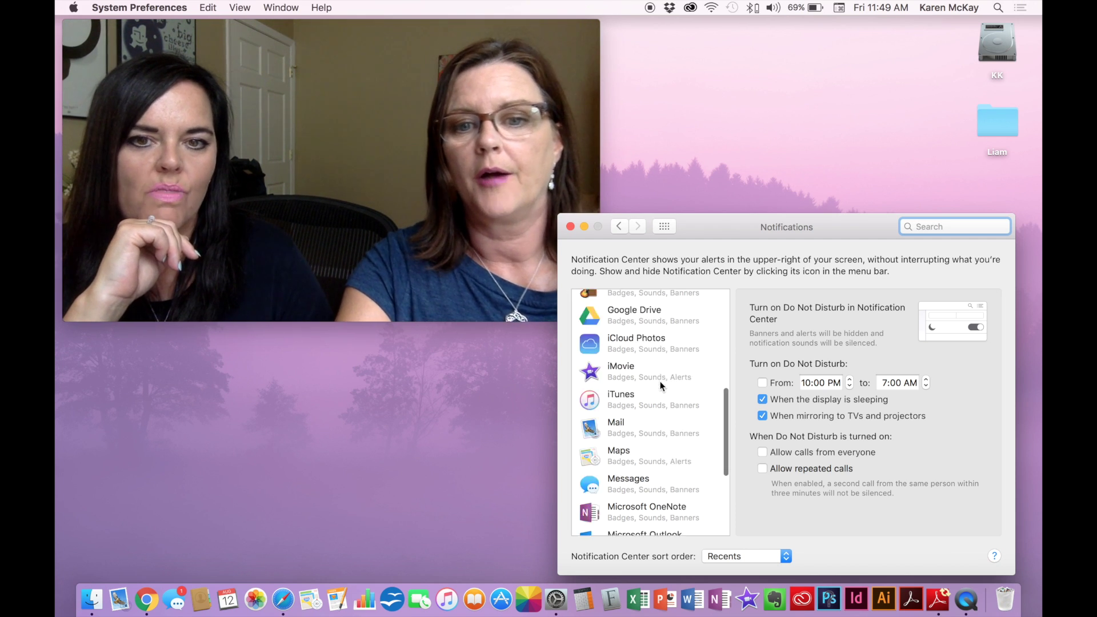
scroll(660, 382, down, 3)
click(640, 420)
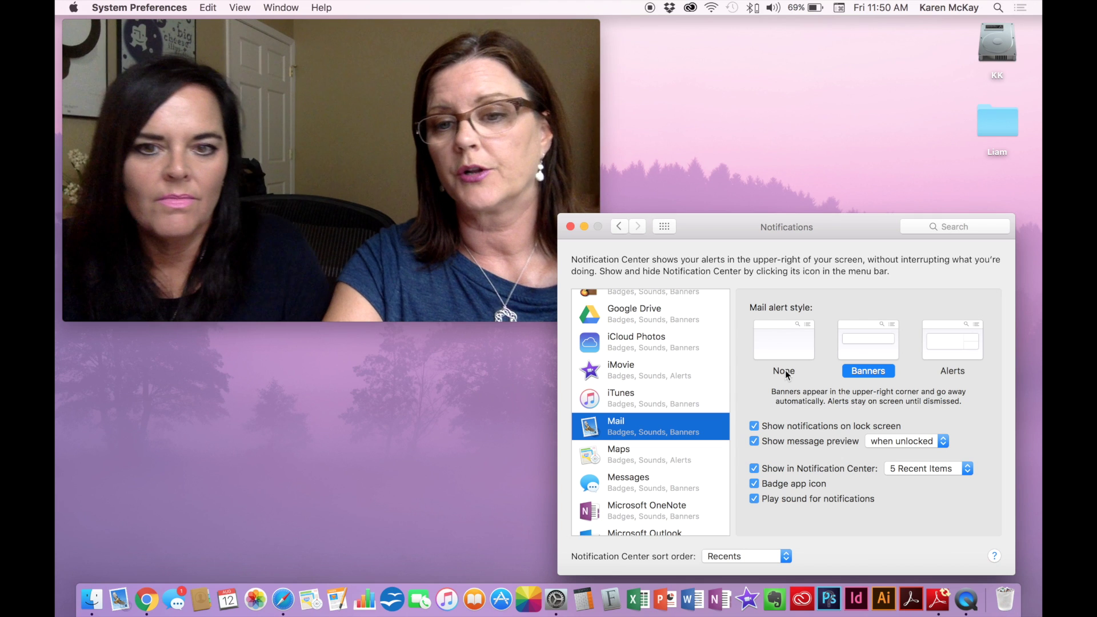
Switch Mail's alert style from Banners to Alerts, keeping previews shown when unlocked.
click(781, 331)
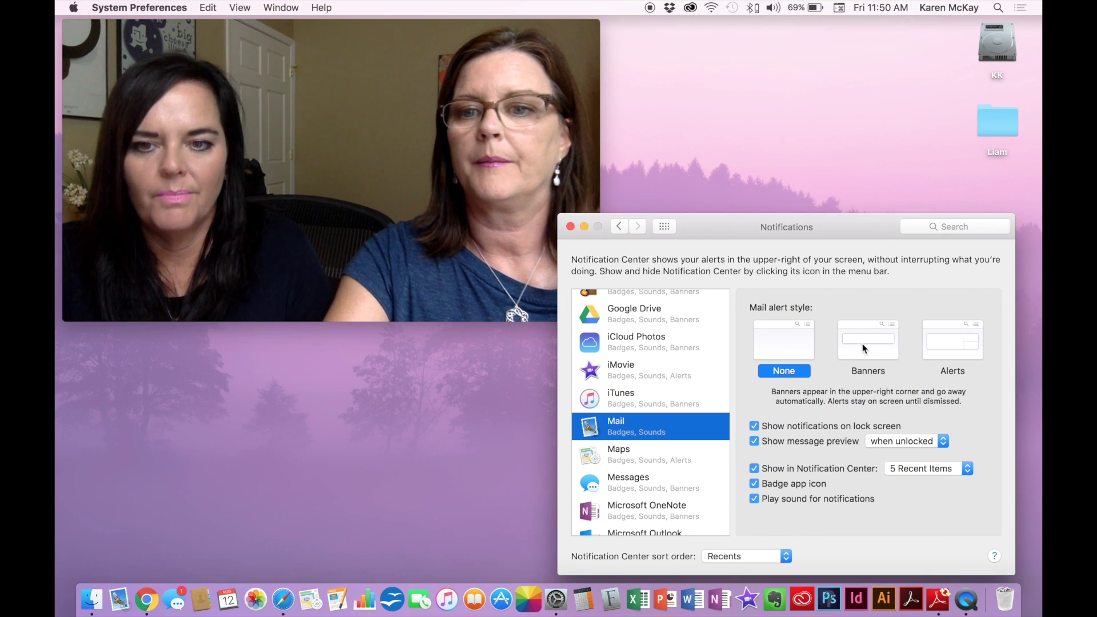
click(948, 352)
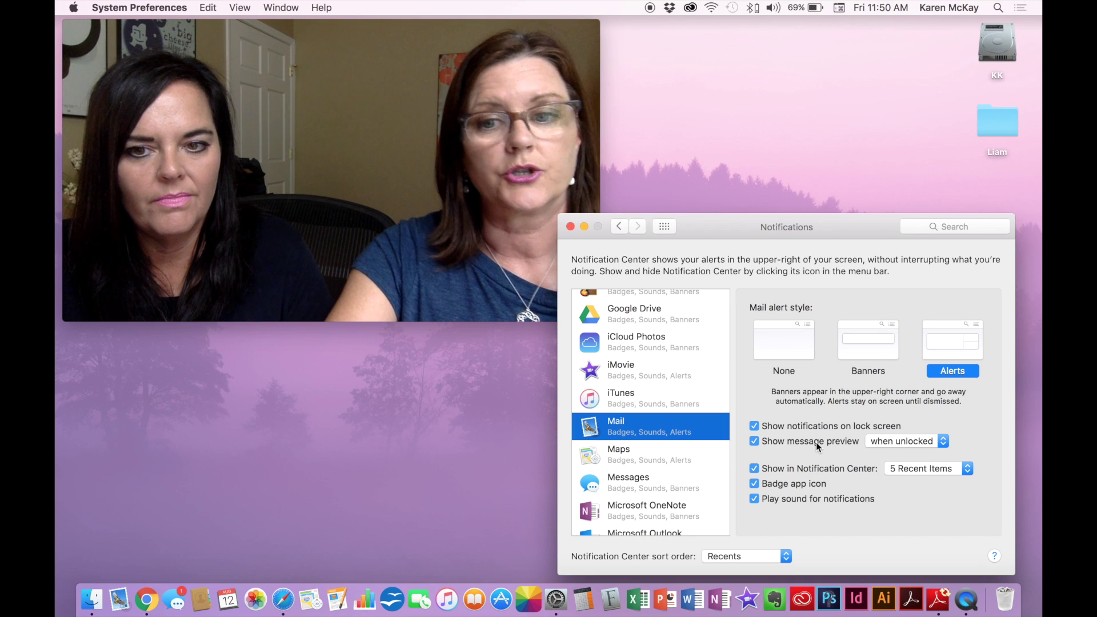
click(887, 441)
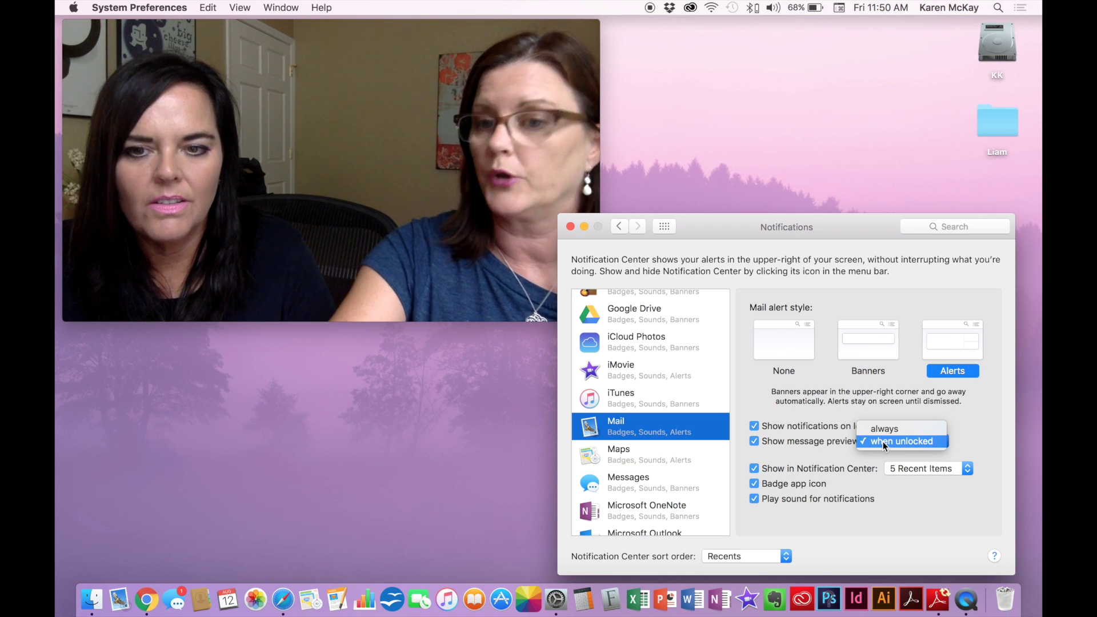
click(882, 441)
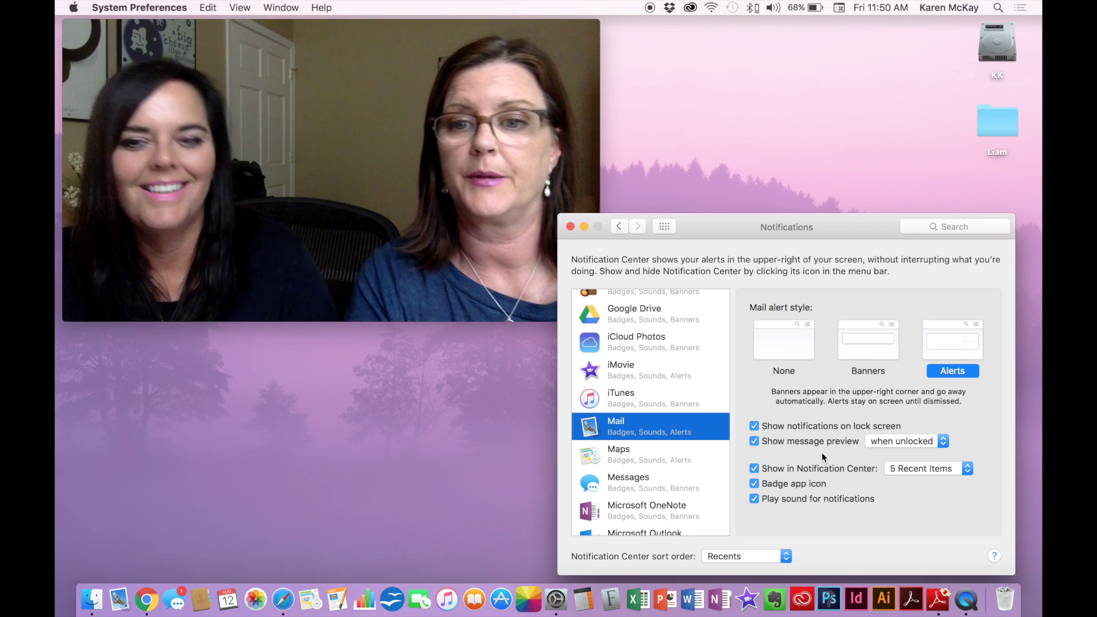
Set Mail to show 10 Recent Items in Notification Center.
click(933, 470)
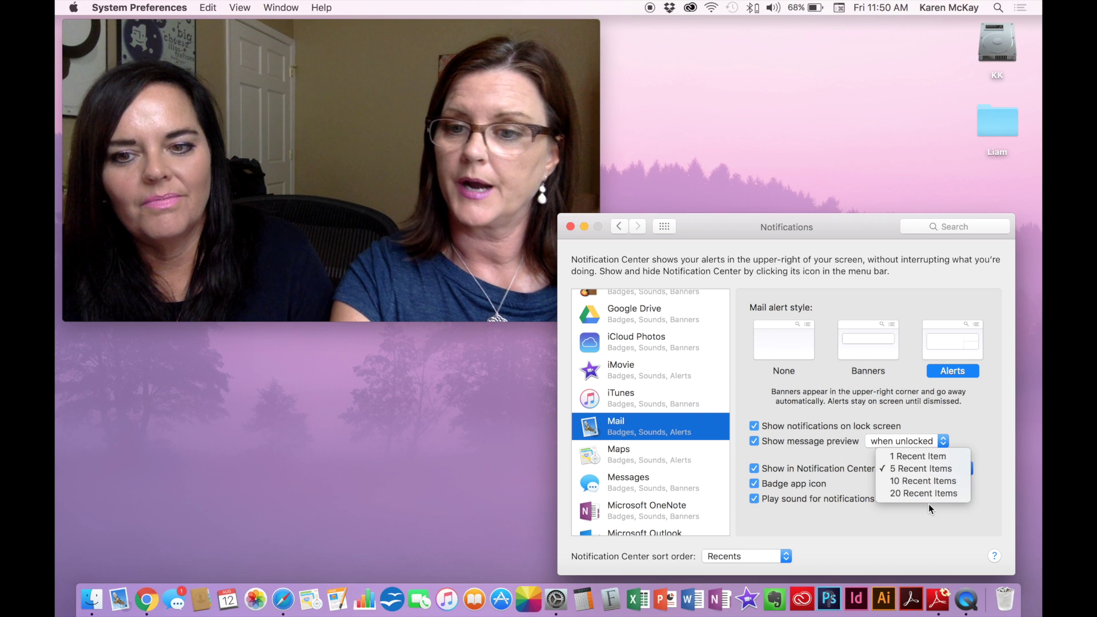
click(924, 480)
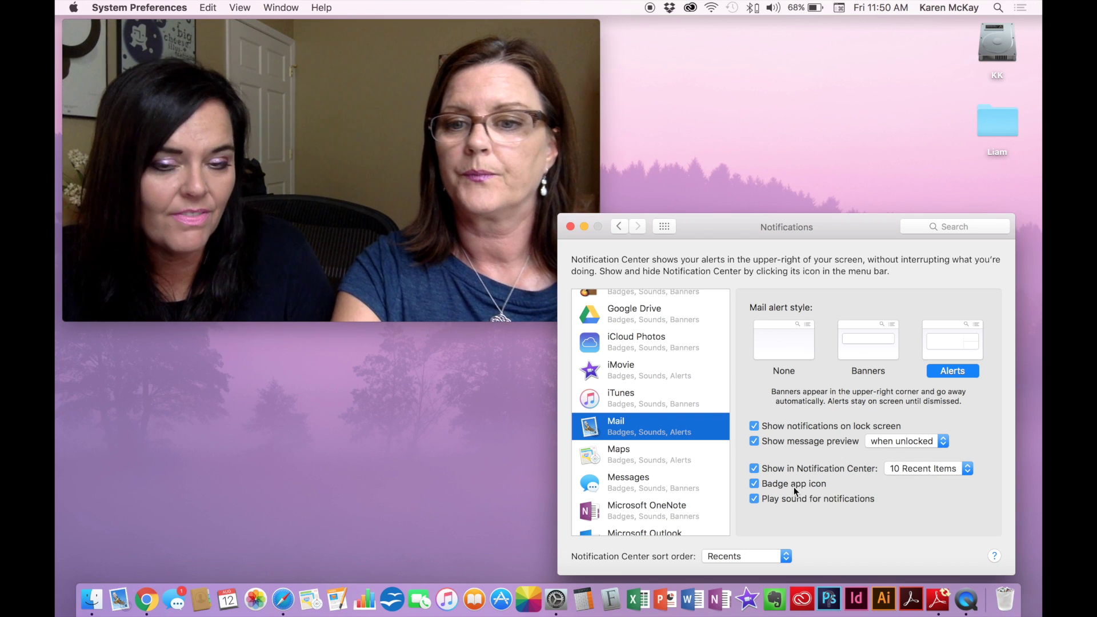
click(908, 467)
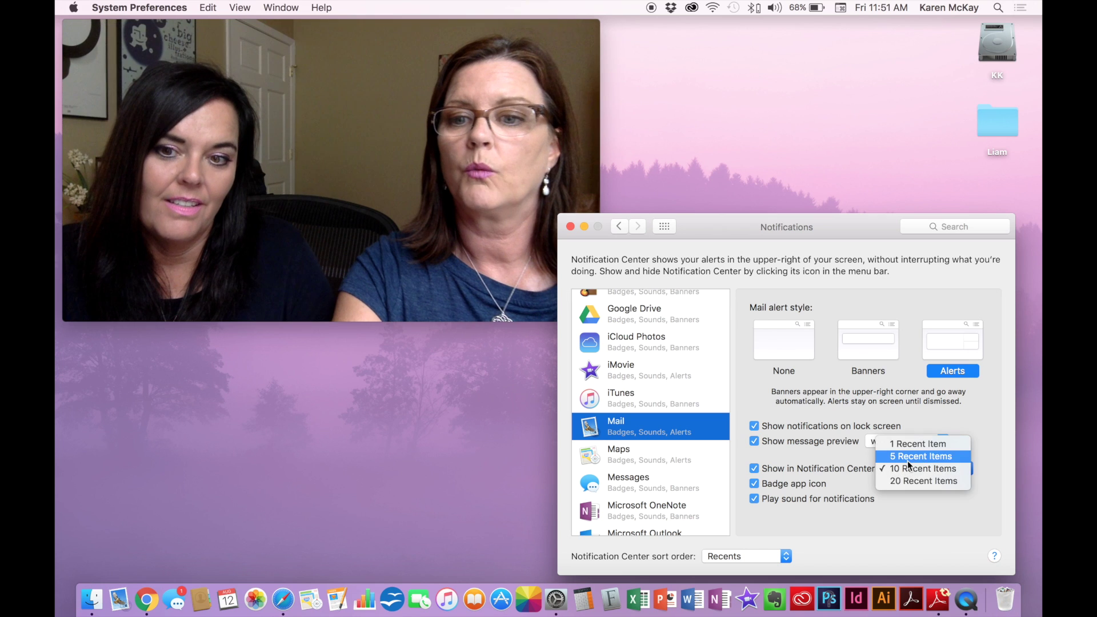
click(825, 457)
Uncheck Show in Notification Center for Mail.
click(754, 469)
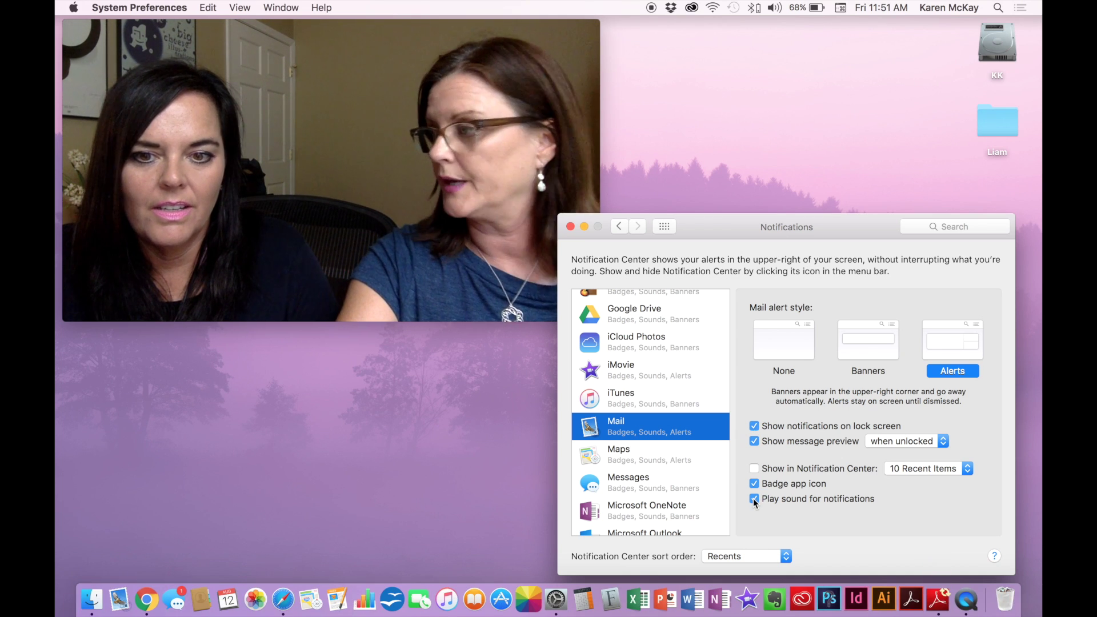
scroll(656, 434, down, 5)
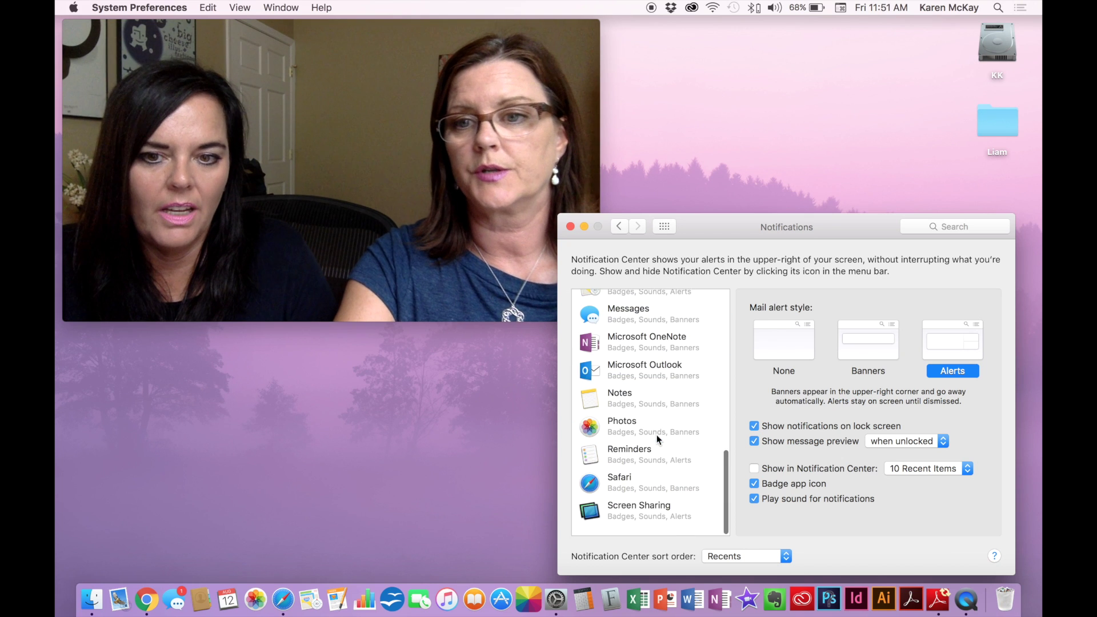
scroll(649, 330, up, 10)
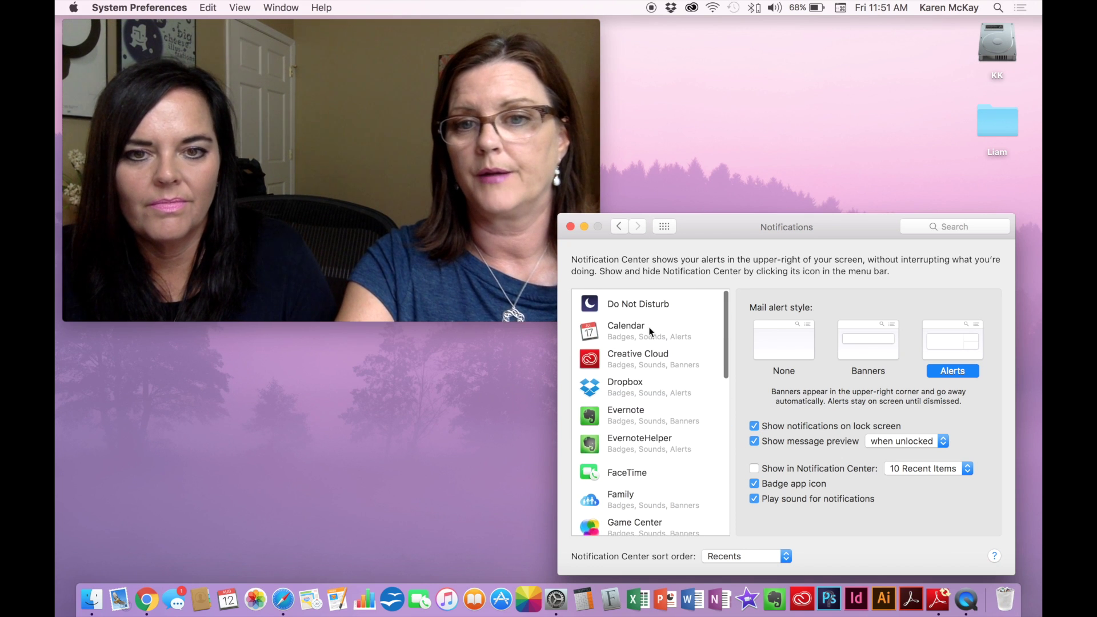